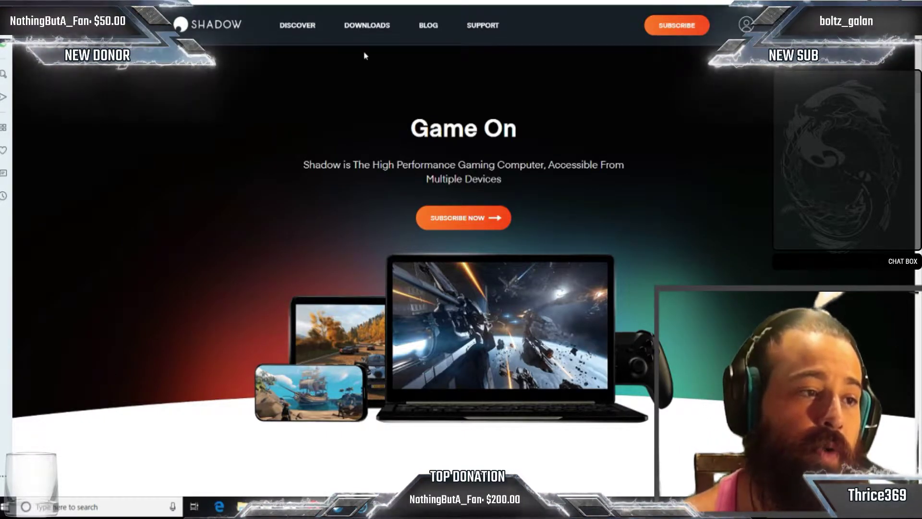
Step: Go to Shadow's Downloads page and browse the Windows, macOS, Ubuntu and mobile app cards
click(368, 27)
scroll(418, 293, down, 2)
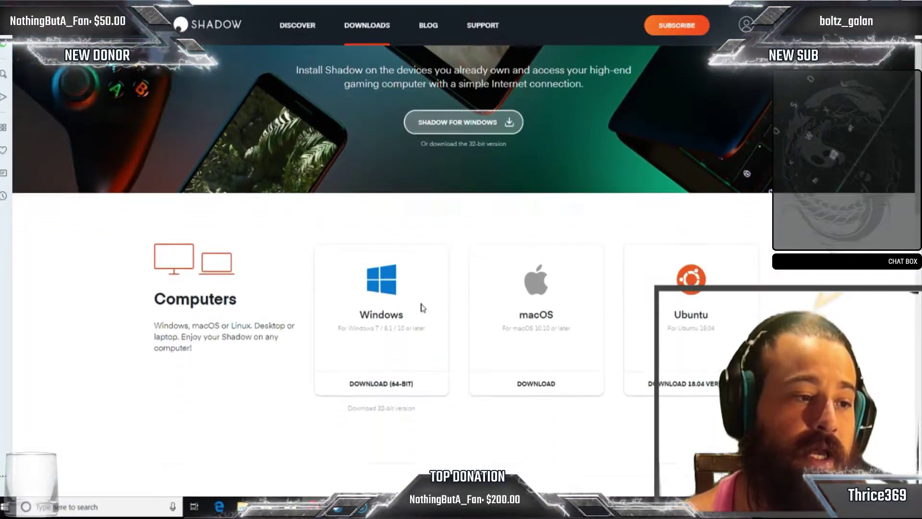
scroll(418, 312, down, 2)
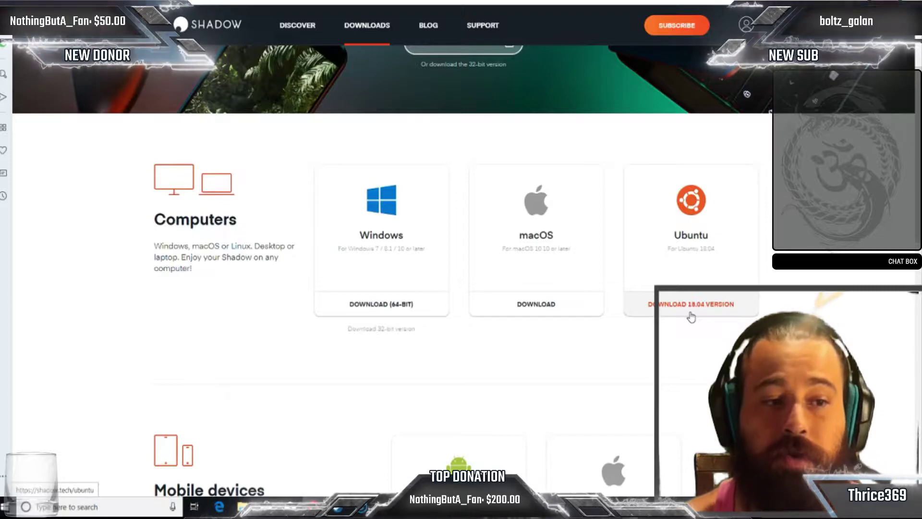
scroll(691, 317, down, 5)
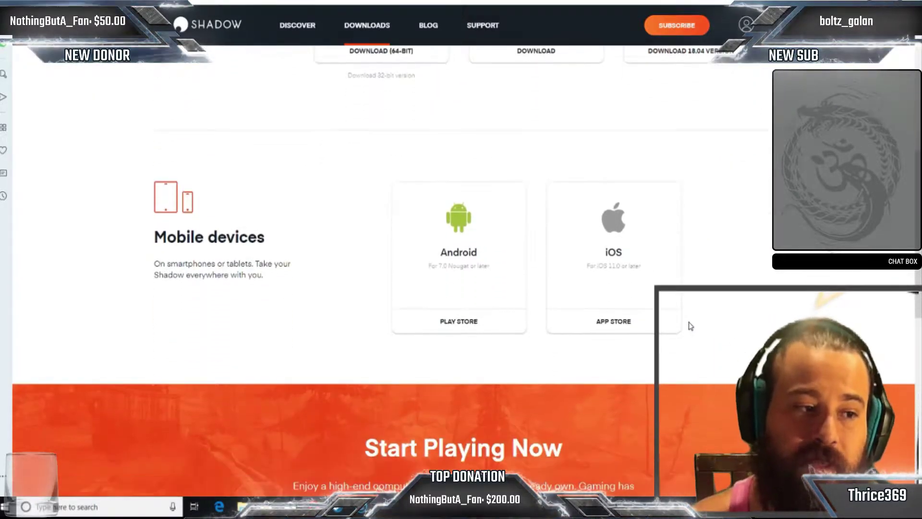
scroll(692, 326, up, 5)
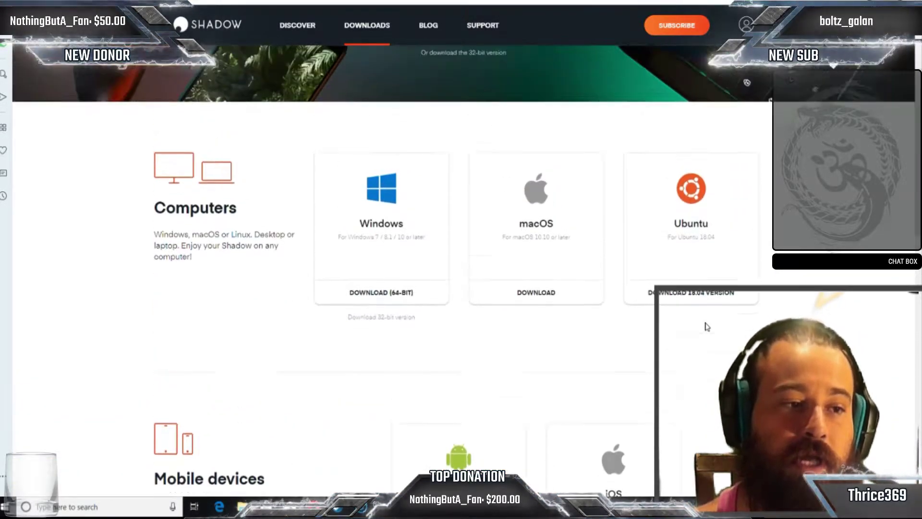
scroll(587, 338, down, 3)
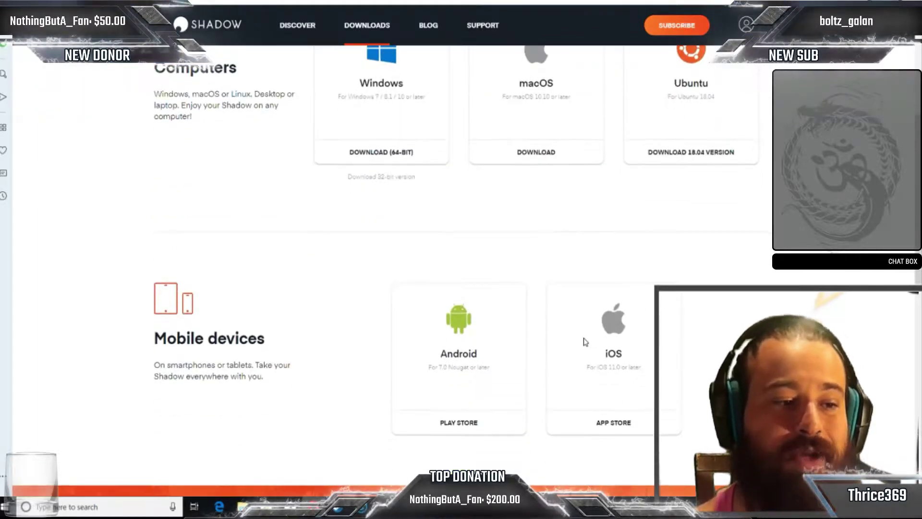
scroll(595, 332, up, 6)
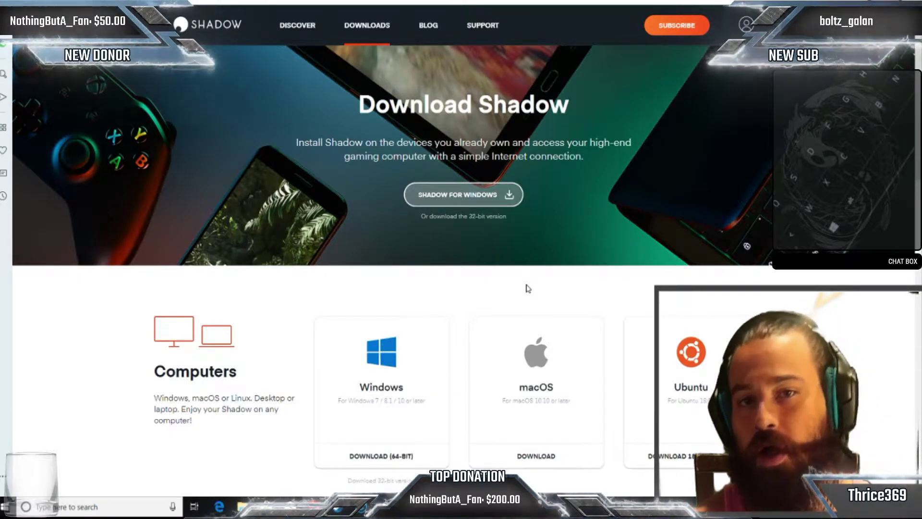
scroll(455, 354, down, 1)
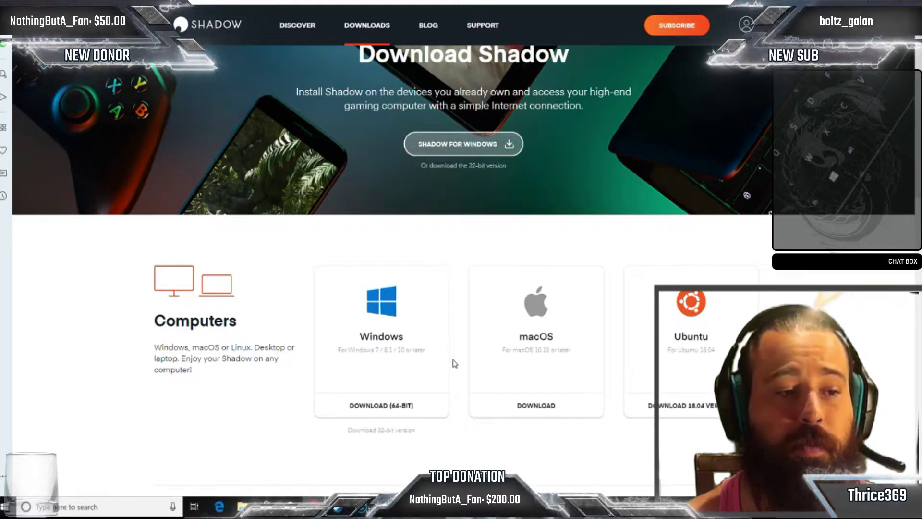
scroll(454, 363, down, 2)
scroll(454, 363, up, 3)
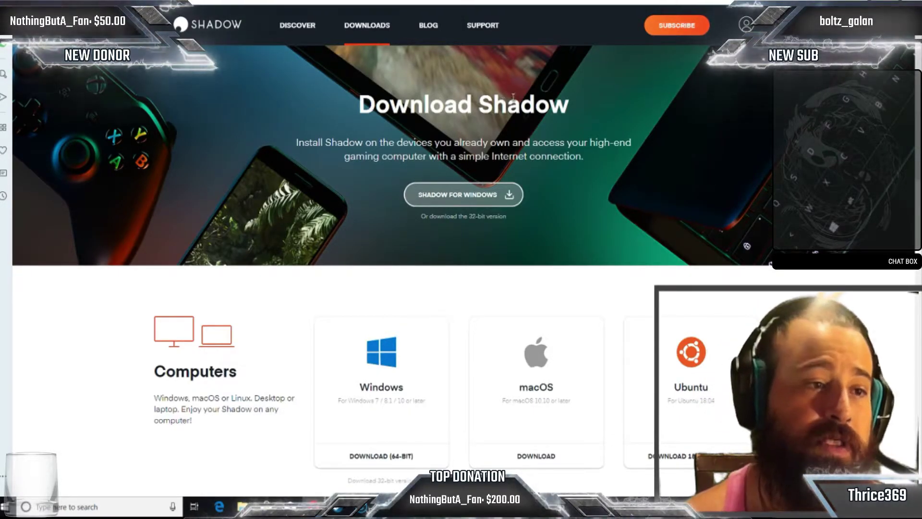
Step: Review the Subscribe page's 10-day trial plans and prices, then switch to the Virtual Desktop tab
click(684, 32)
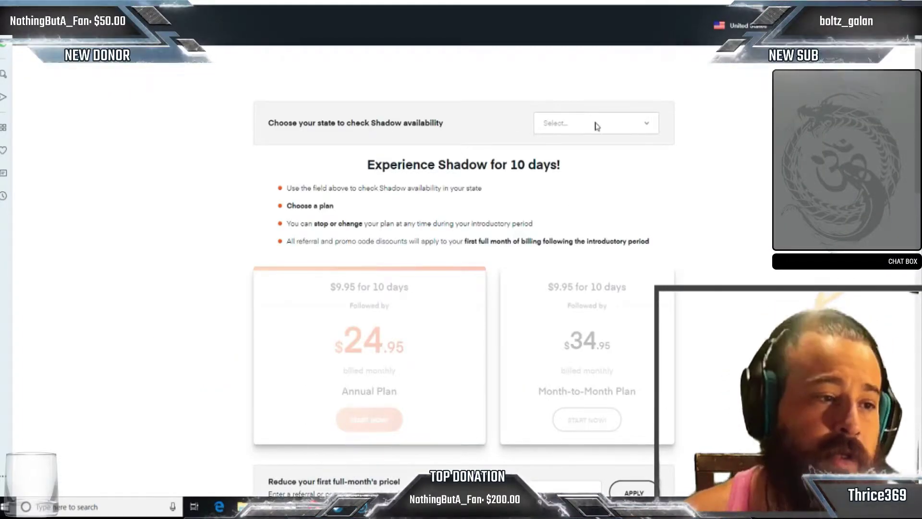
scroll(594, 188, down, 1)
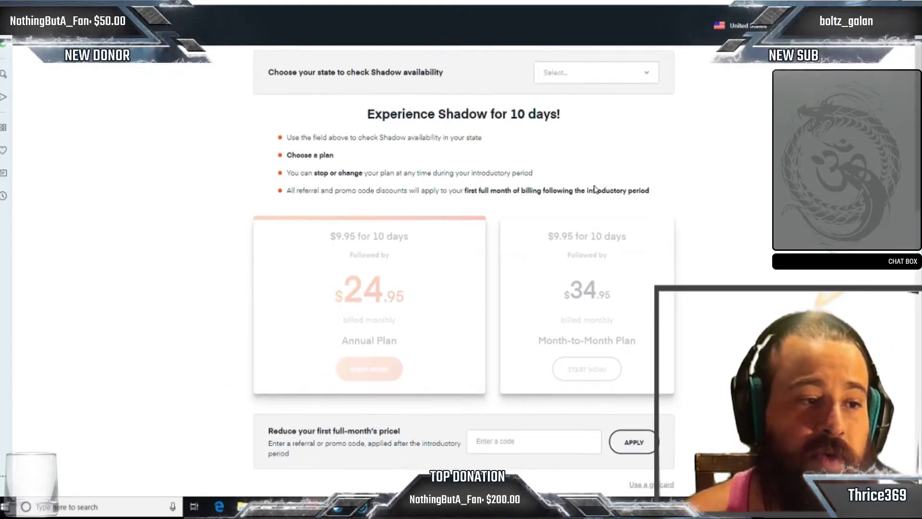
scroll(595, 189, up, 1)
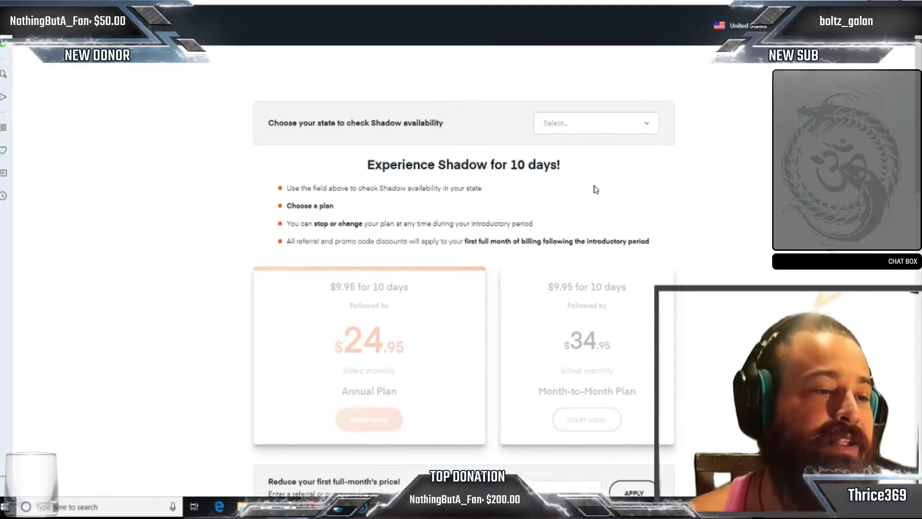
scroll(594, 189, down, 5)
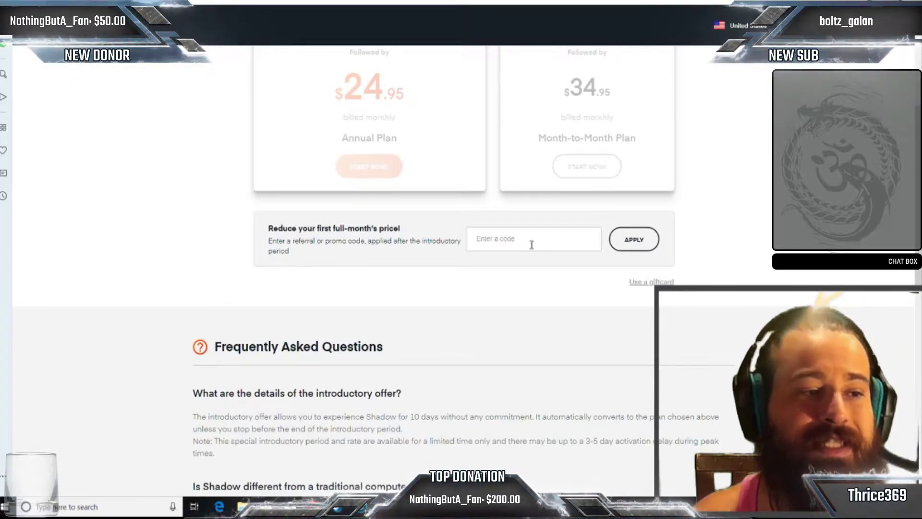
scroll(532, 244, up, 1)
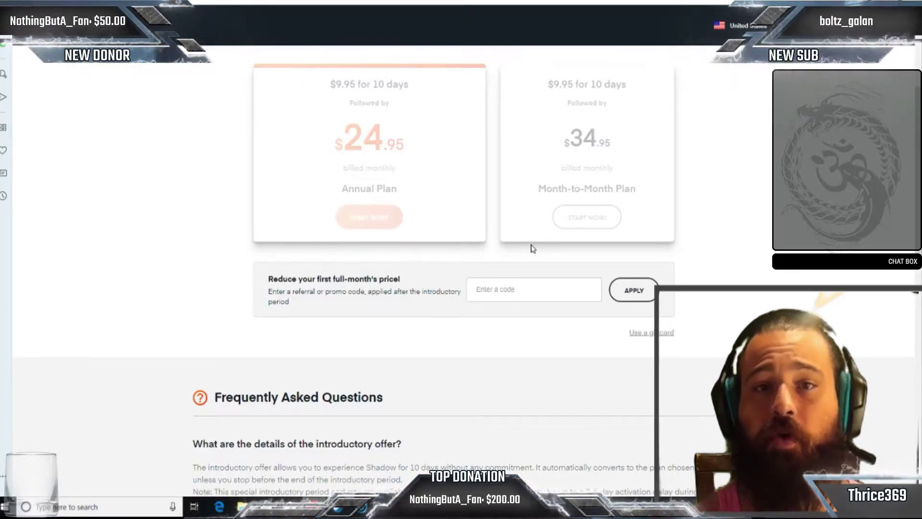
scroll(440, 319, up, 4)
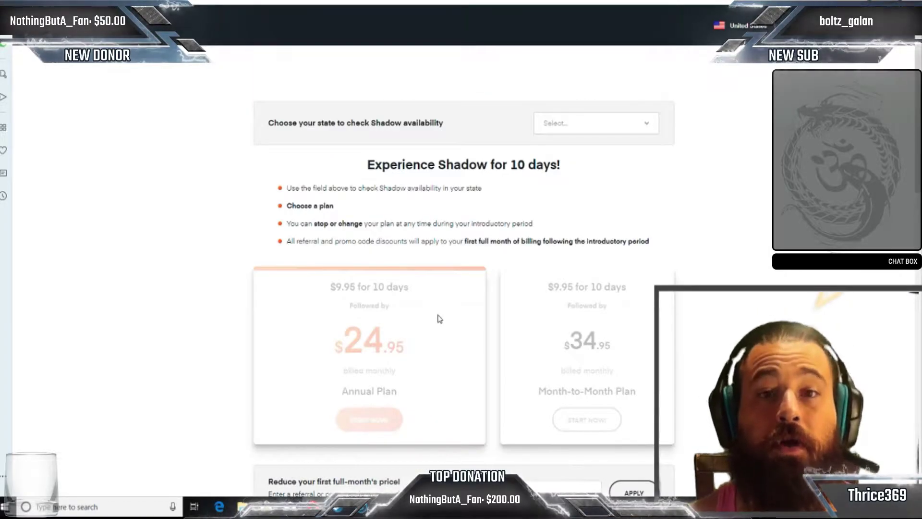
click(269, 1)
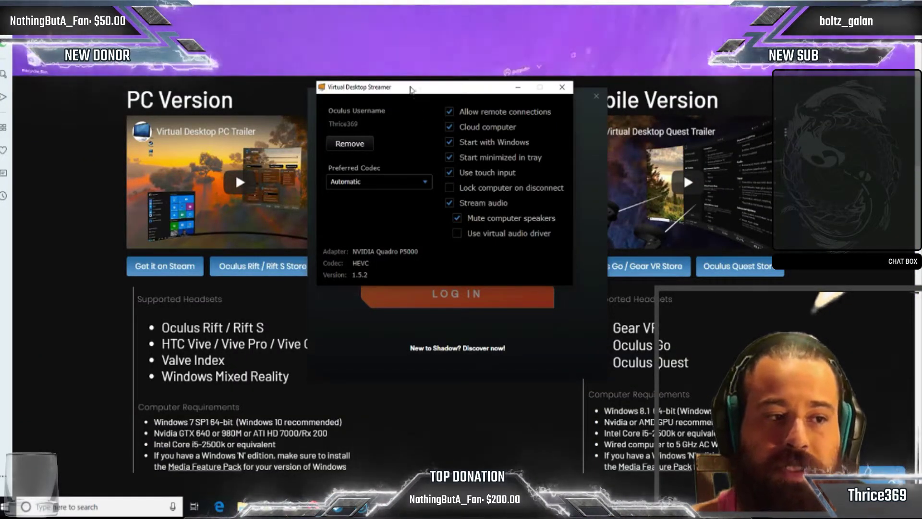
Step: Reposition the Virtual Desktop Streamer window to uncover the Shadow login, then minimize it
drag(419, 92, 374, 286)
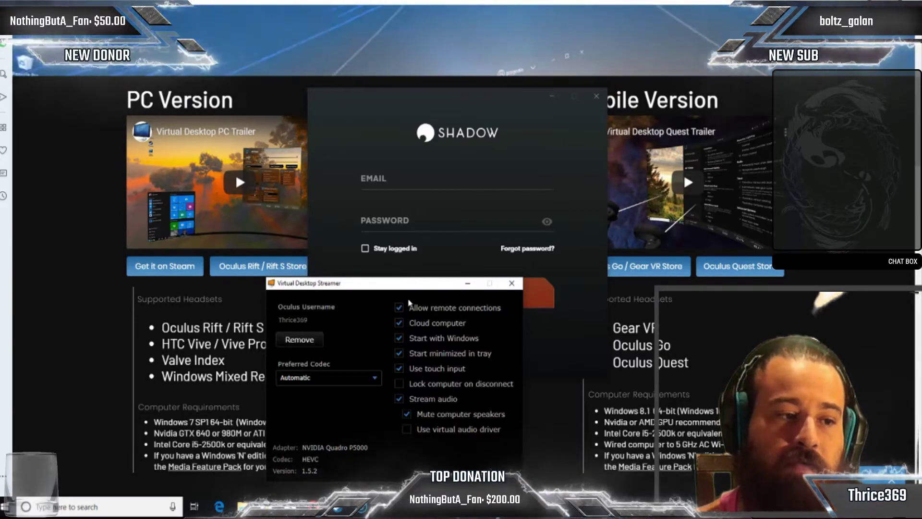
drag(409, 283, 435, 102)
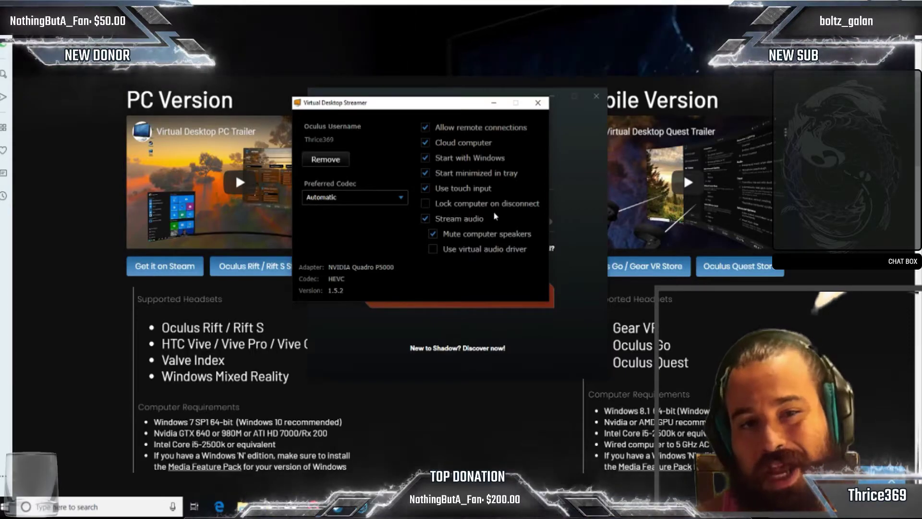
click(495, 103)
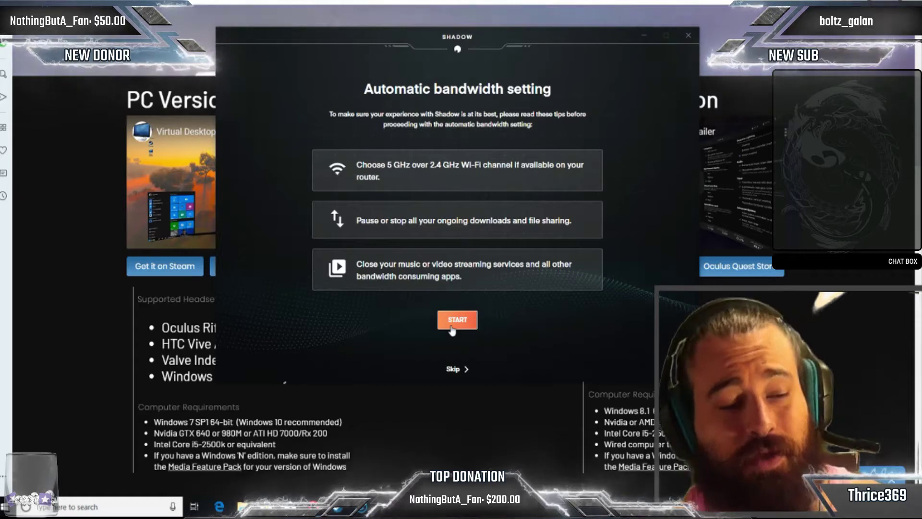
Step: Start Shadow's automatic bandwidth test, reposition the window and view the account options
click(452, 330)
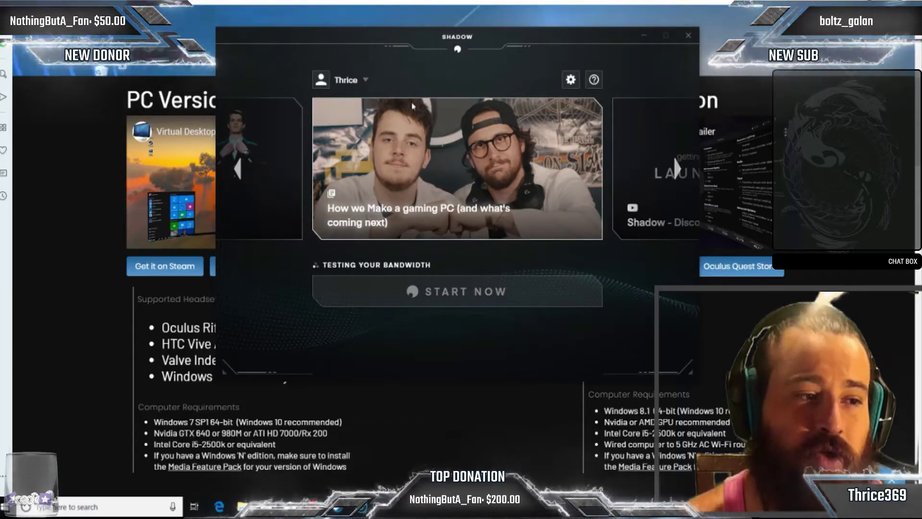
drag(402, 55, 376, 96)
click(339, 121)
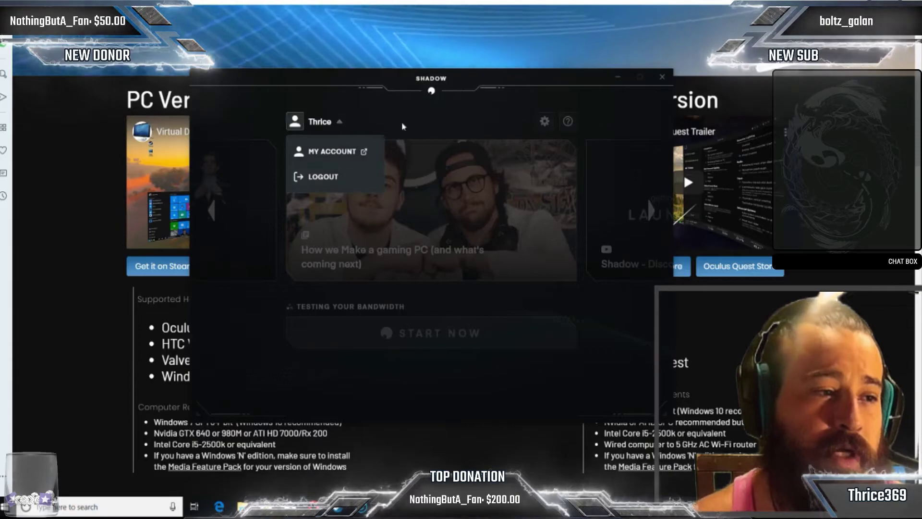
Step: Look through Shadow's Settings and Help panels, closing each to return home
click(545, 123)
click(546, 123)
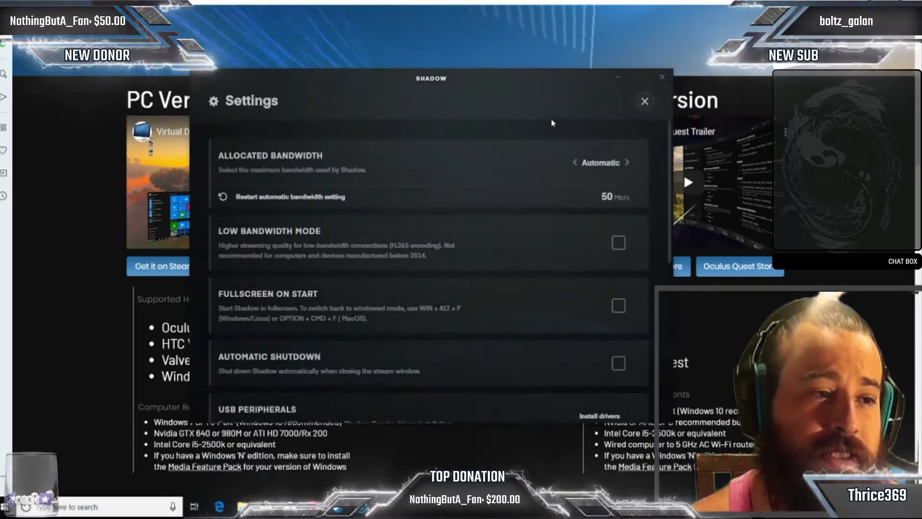
click(644, 101)
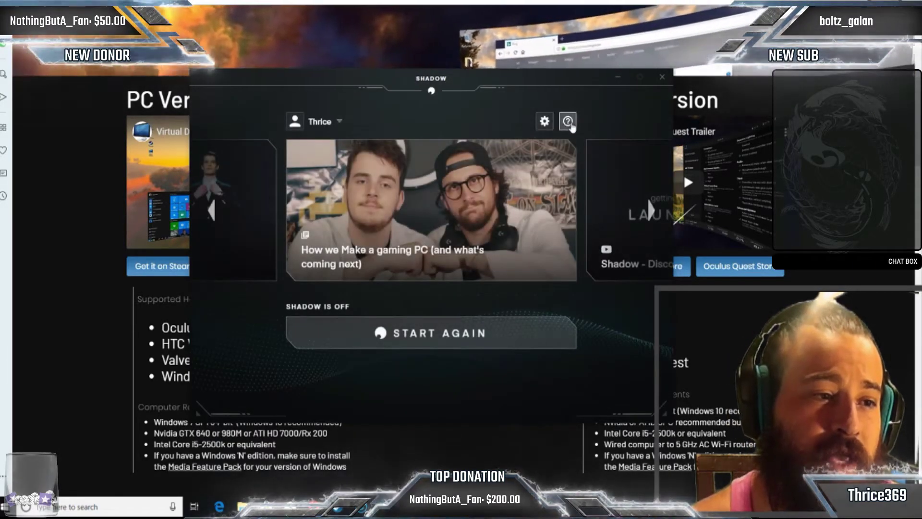
click(568, 120)
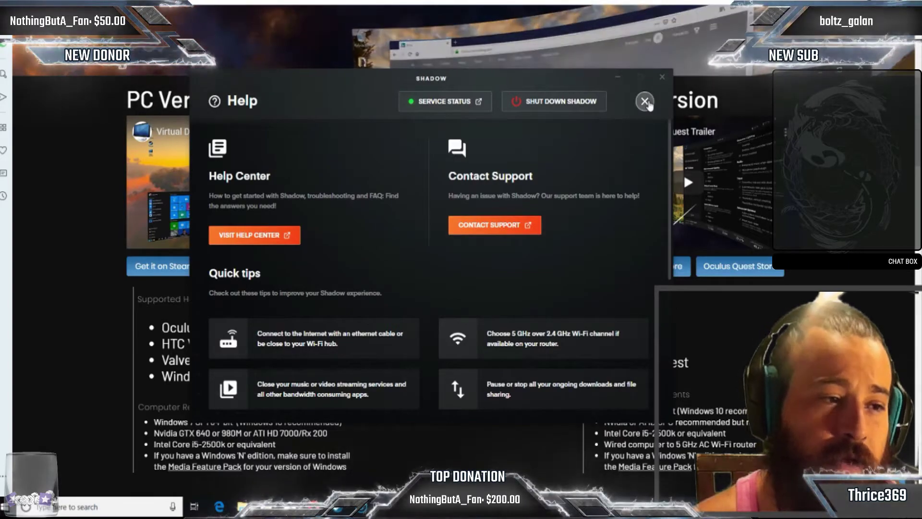
click(645, 101)
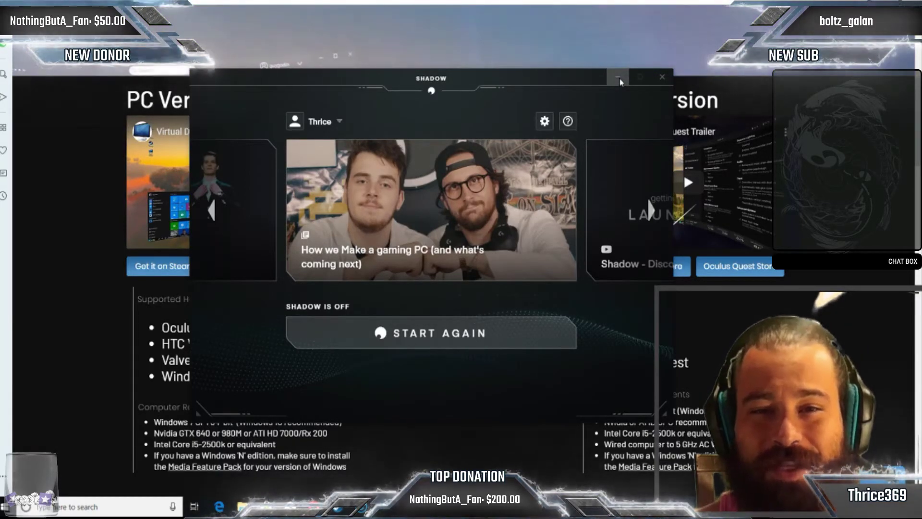
Step: Minimize the Shadow app window
click(618, 79)
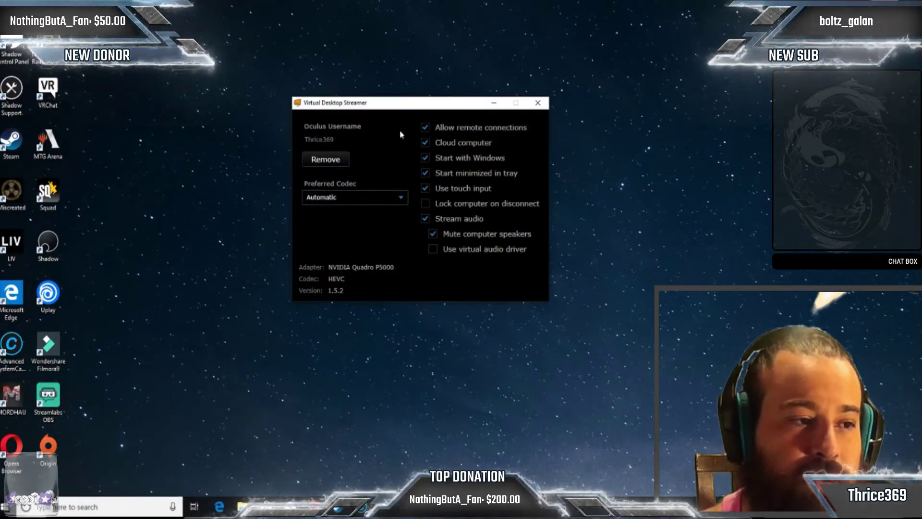
click(494, 104)
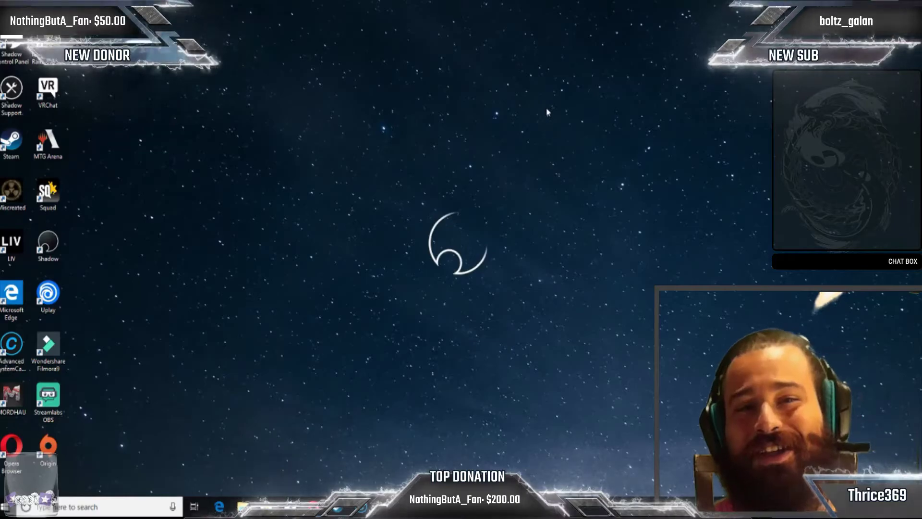